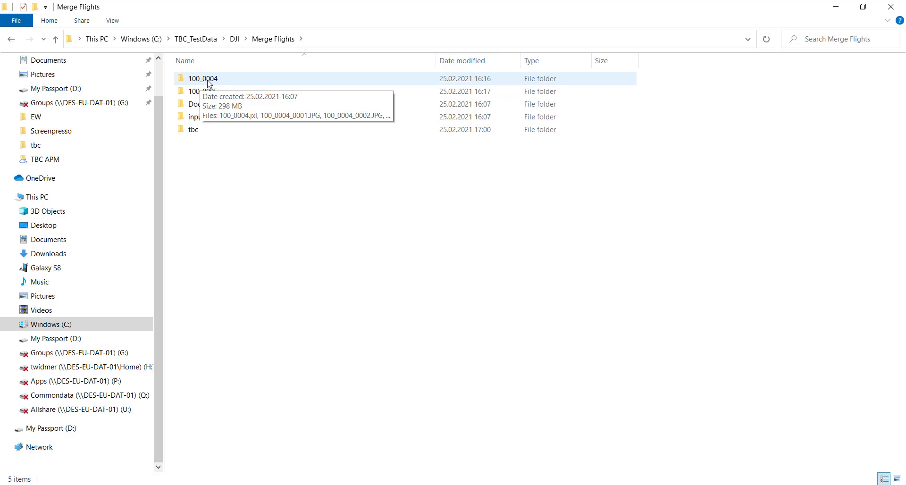
Open the 100_0004 flight folder and examine its RINEX observation, PPKRAW and EVENTLOG files
{"action": "double_click", "coordinate": [206, 84]}
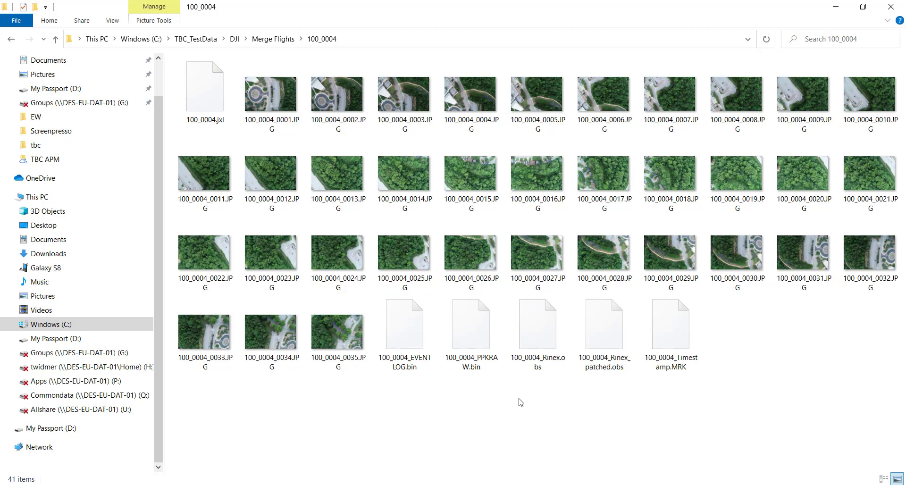
{"action": "left_click", "coordinate": [542, 337]}
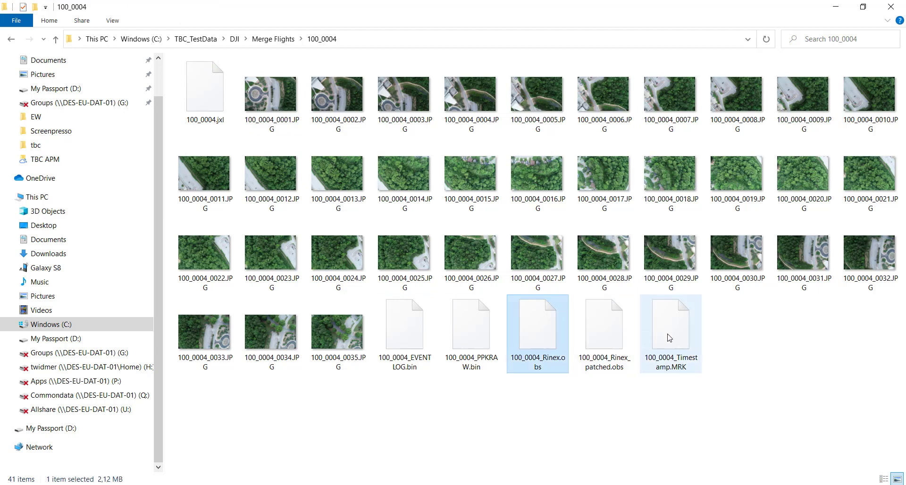
{"action": "left_click", "coordinate": [478, 343]}
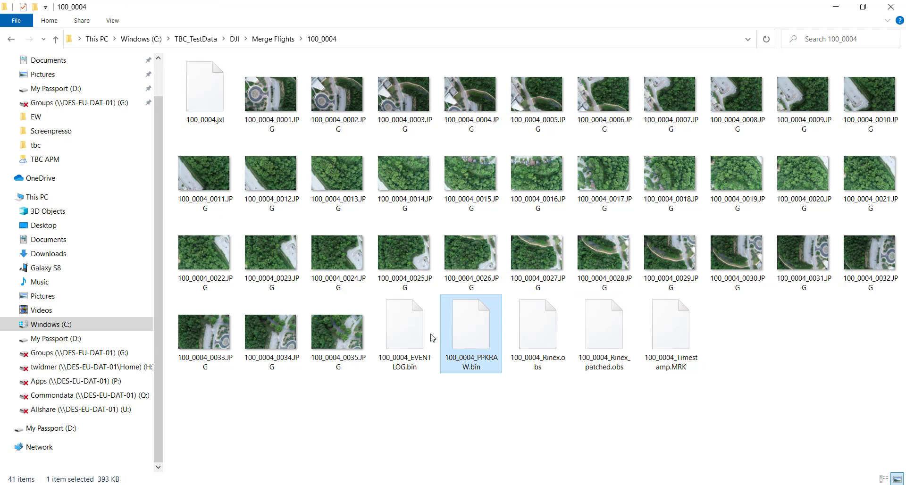
{"action": "left_click", "coordinate": [415, 333]}
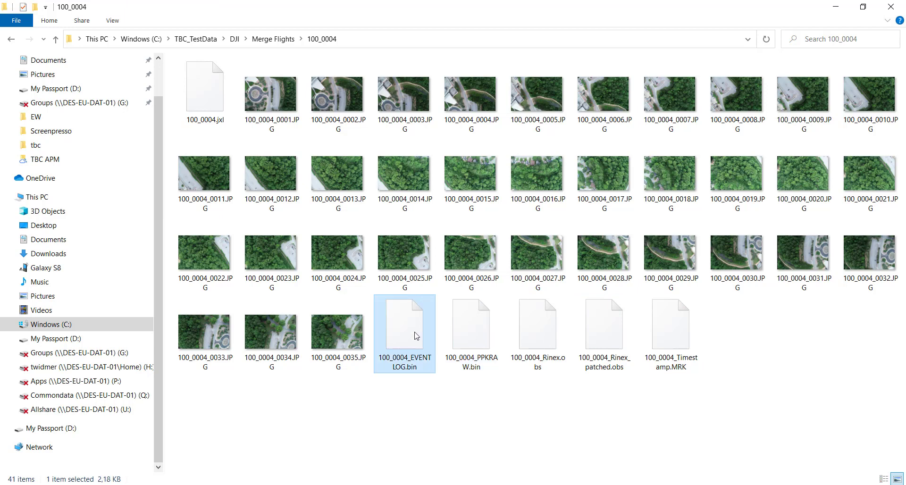
Open the 100_0005 folder under Merge Flights and examine its RINEX, Timestamp and EVENTLOG files
{"action": "left_click", "coordinate": [274, 39]}
{"action": "double_click", "coordinate": [216, 93]}
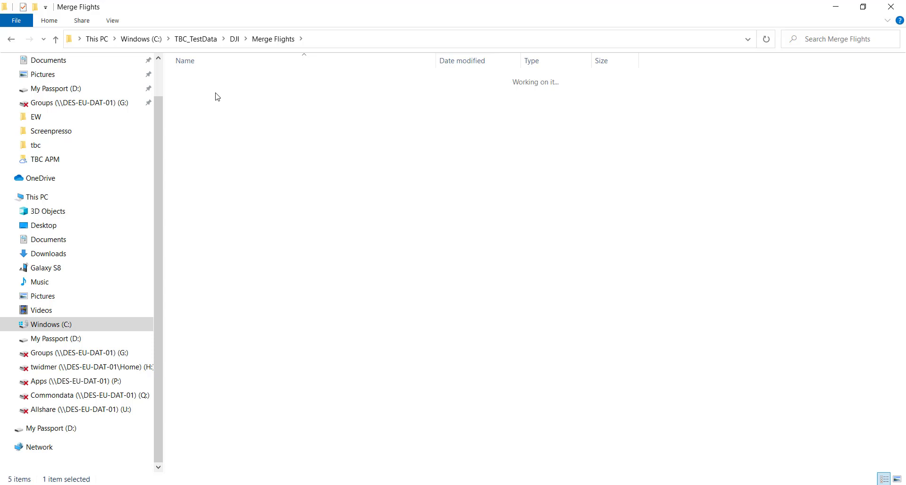
{"action": "scroll", "coordinate": [672, 336], "scroll_direction": "down", "scroll_amount": 5}
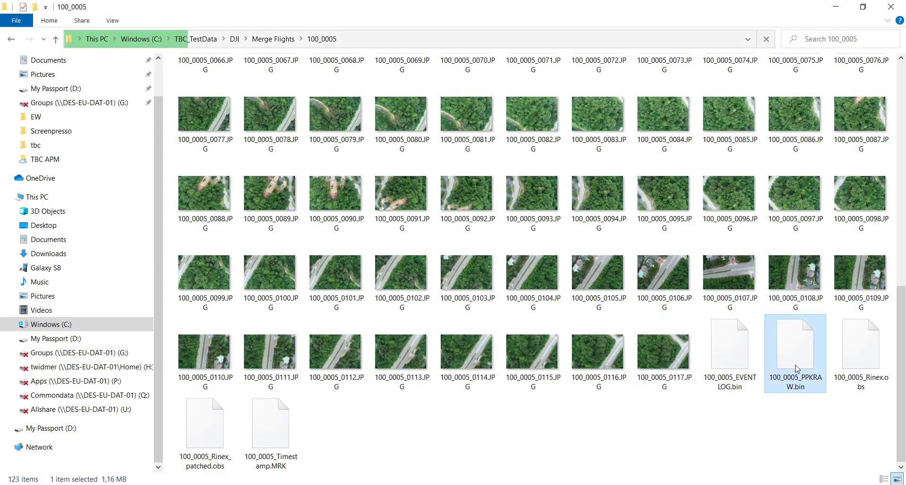
{"action": "left_click", "coordinate": [845, 358]}
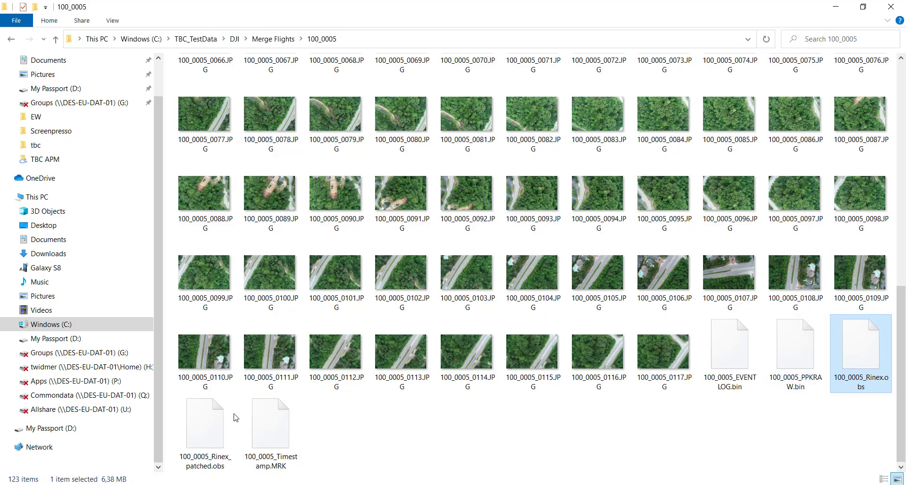
{"action": "left_click", "coordinate": [261, 420]}
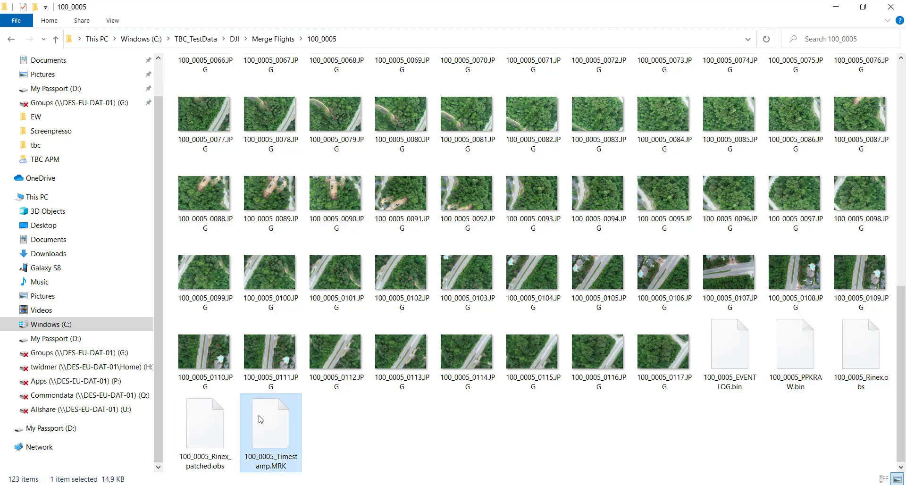
{"action": "left_click", "coordinate": [714, 340]}
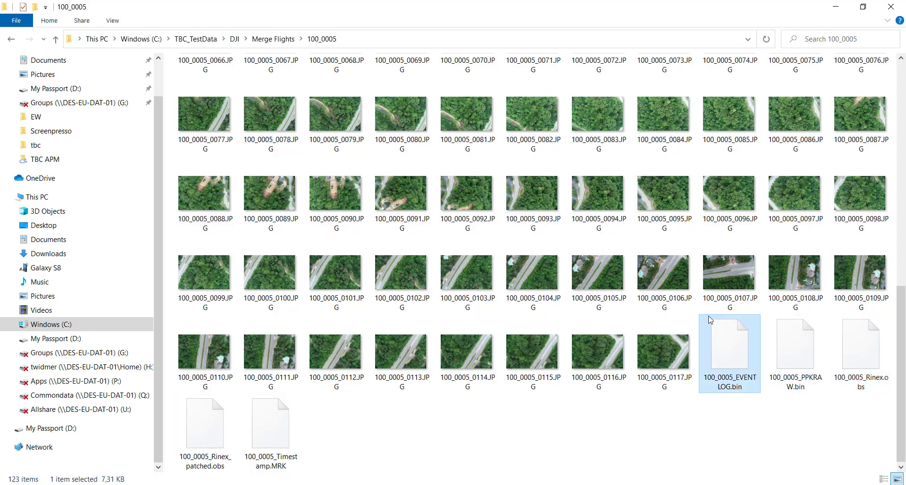
Switch to Trimble Business Center and accept the receiver raw data check-in for the 100_0004 flight
{"action": "left_click", "coordinate": [836, 7]}
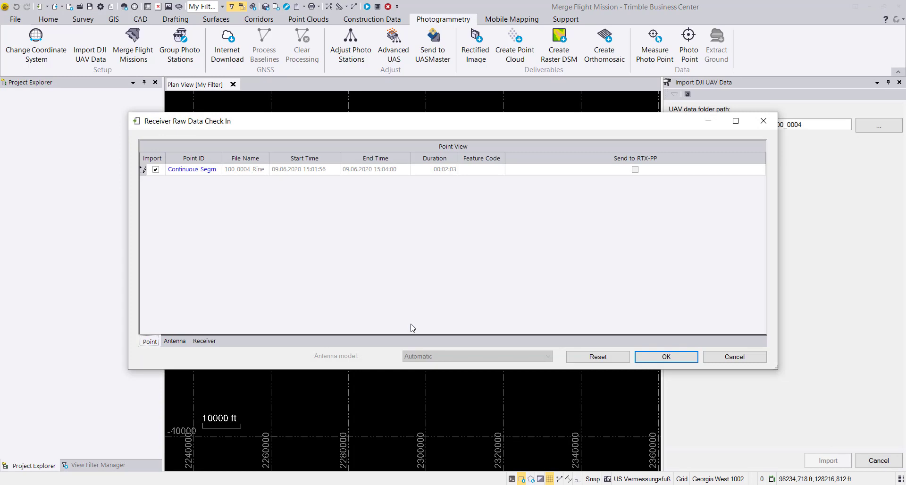
{"action": "left_click", "coordinate": [666, 356]}
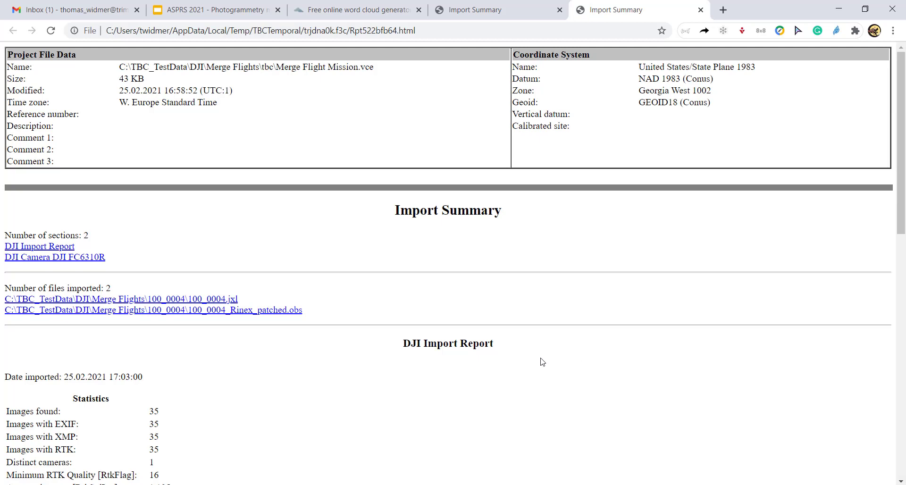
Review the DJI import report for the 100_0004 flight, highlighting the Minimum RTK Quality entry, and return to the project
{"action": "scroll", "coordinate": [459, 333], "scroll_direction": "down", "scroll_amount": 3}
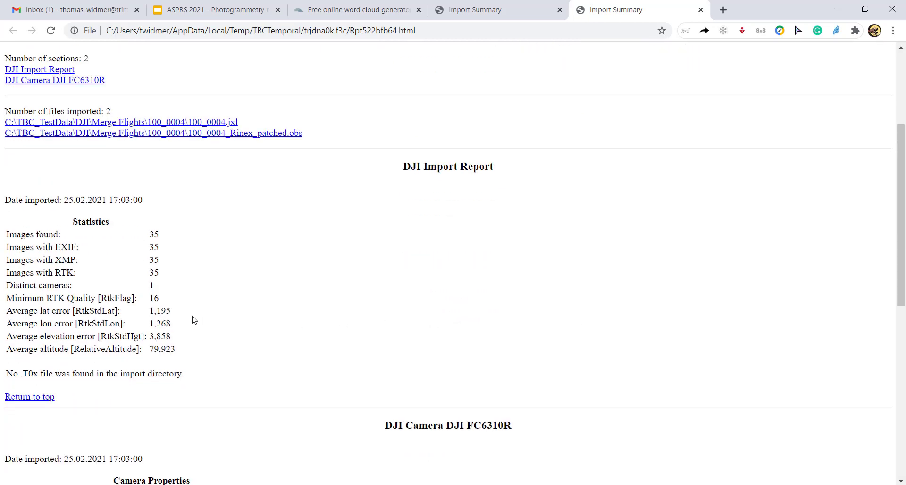
{"action": "left_click_drag", "start_coordinate": [168, 298], "coordinate": [7, 298]}
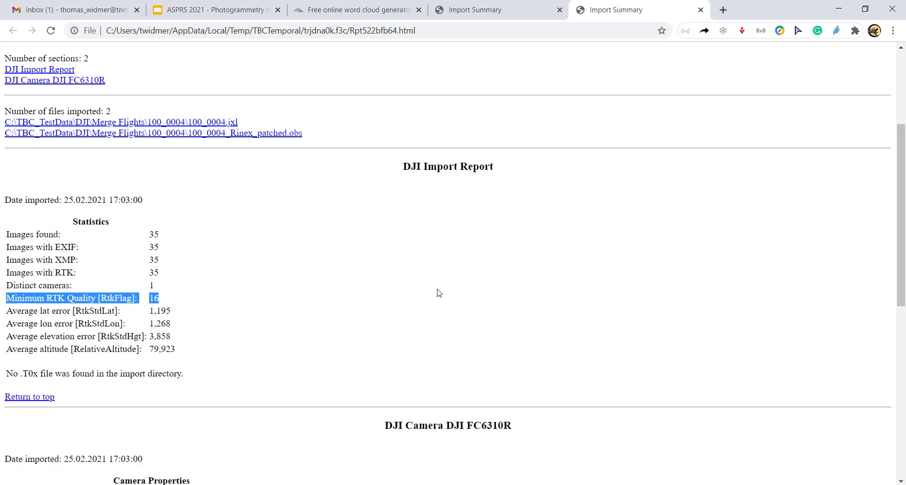
{"action": "left_click", "coordinate": [839, 9]}
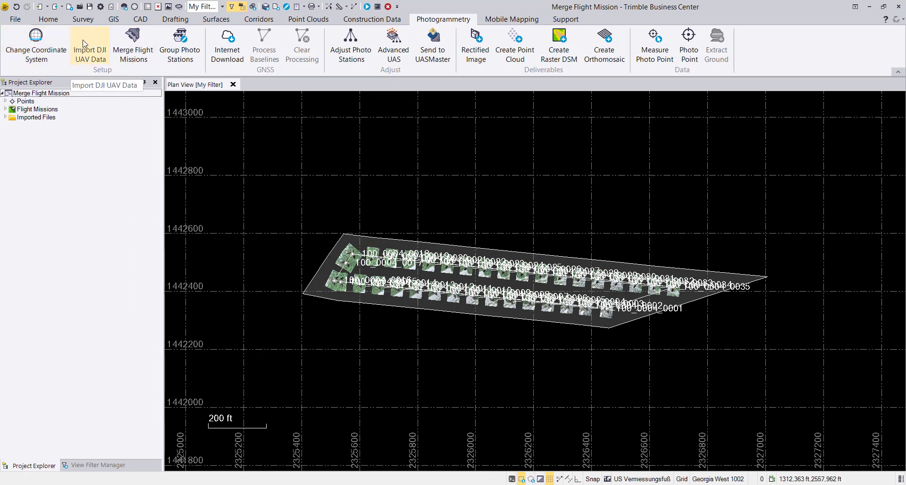
Import the DJI UAV data from C:\TBC_TestData\DJI\Merge Flights\100_0005, checking the antenna and receiver details before accepting the raw data check-in
{"action": "left_click", "coordinate": [84, 44]}
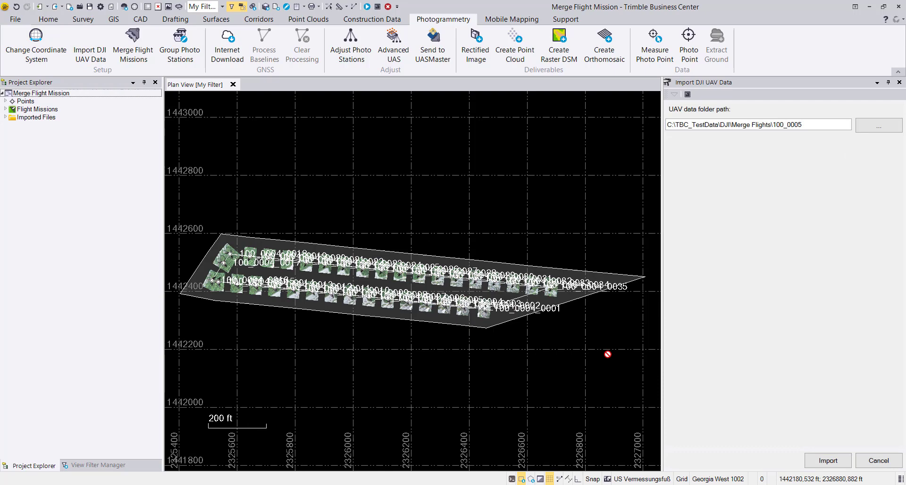
{"action": "left_click", "coordinate": [836, 463]}
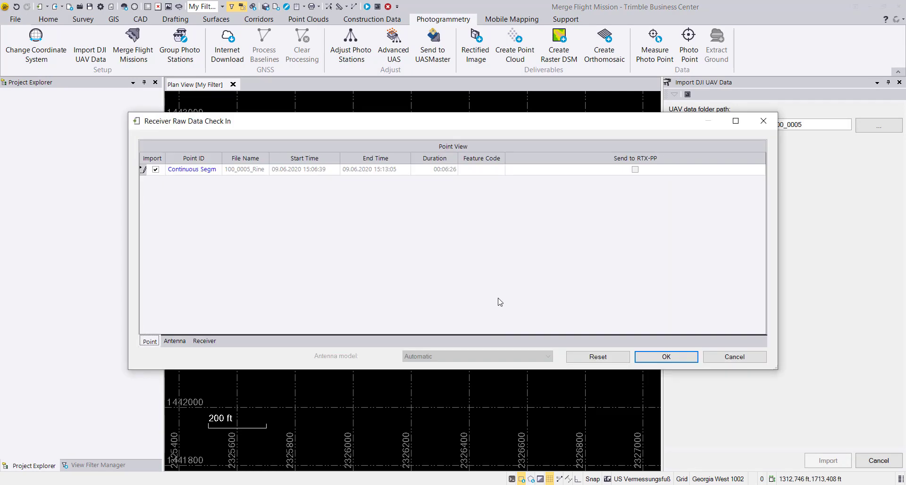
{"action": "left_click", "coordinate": [176, 342]}
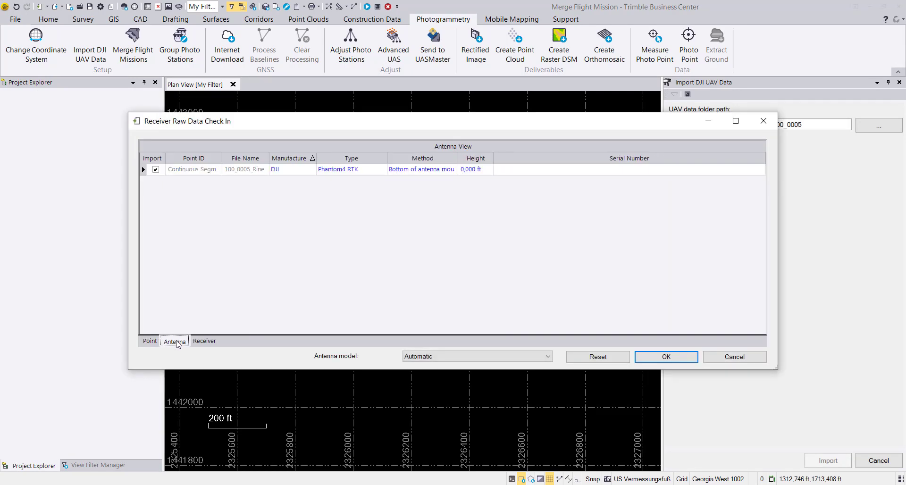
{"action": "left_click", "coordinate": [203, 343]}
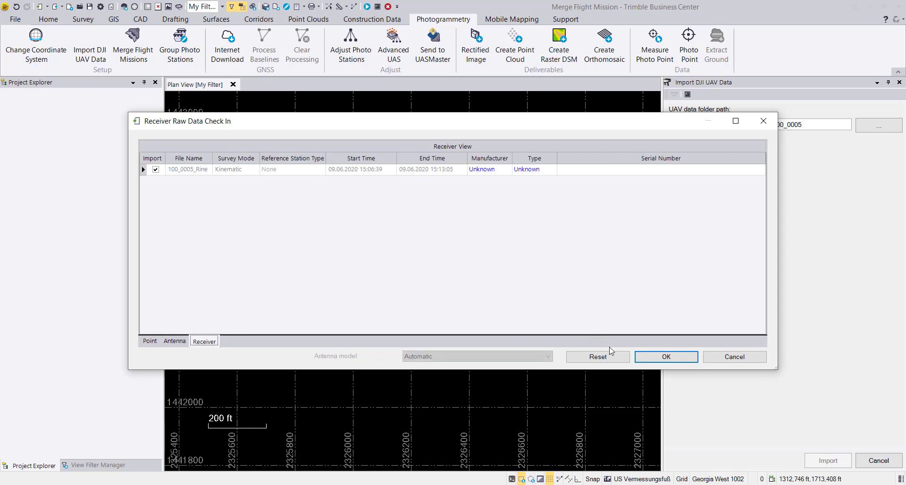
{"action": "left_click", "coordinate": [660, 360]}
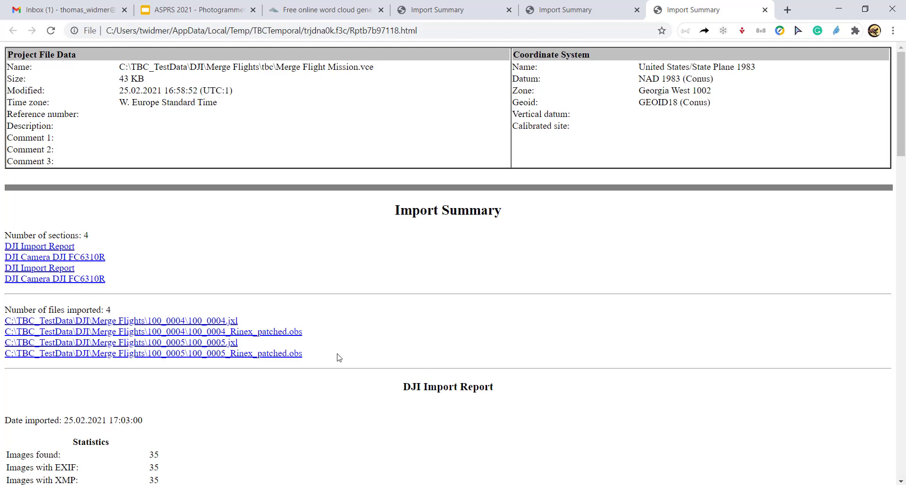
Review the import summary's statistics and camera properties for both flights, compare it with the earlier report, and return to the project
{"action": "scroll", "coordinate": [335, 354], "scroll_direction": "down", "scroll_amount": 4}
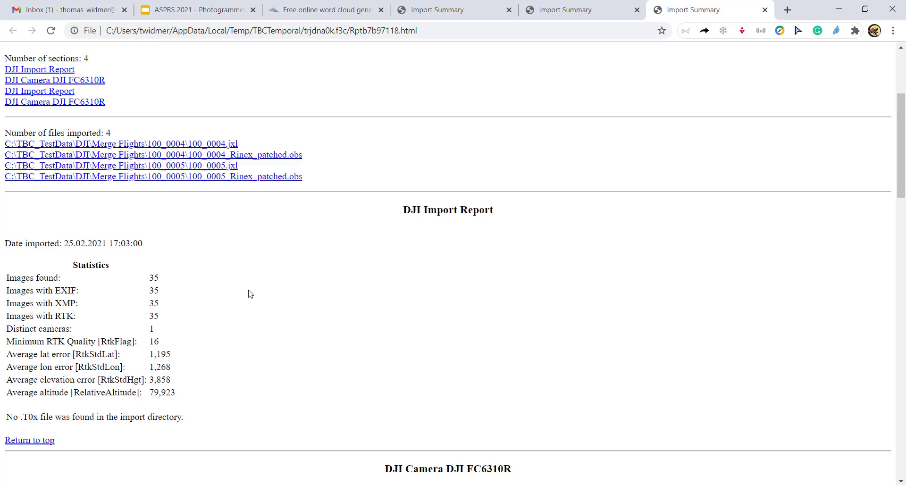
{"action": "left_click", "coordinate": [603, 11]}
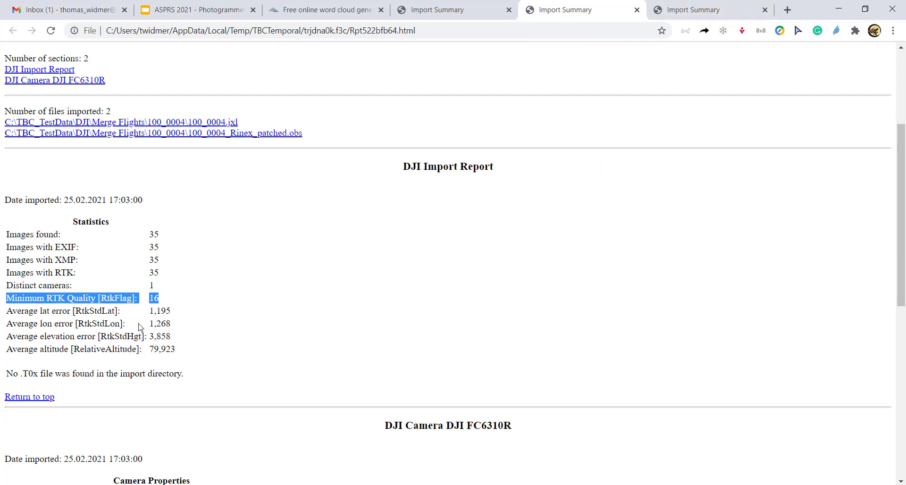
{"action": "left_click", "coordinate": [701, 17]}
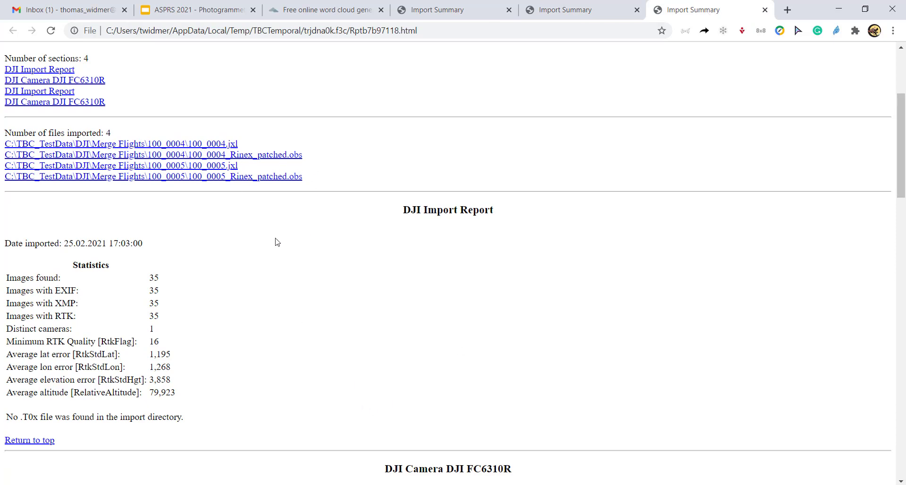
{"action": "scroll", "coordinate": [289, 317], "scroll_direction": "down", "scroll_amount": 5}
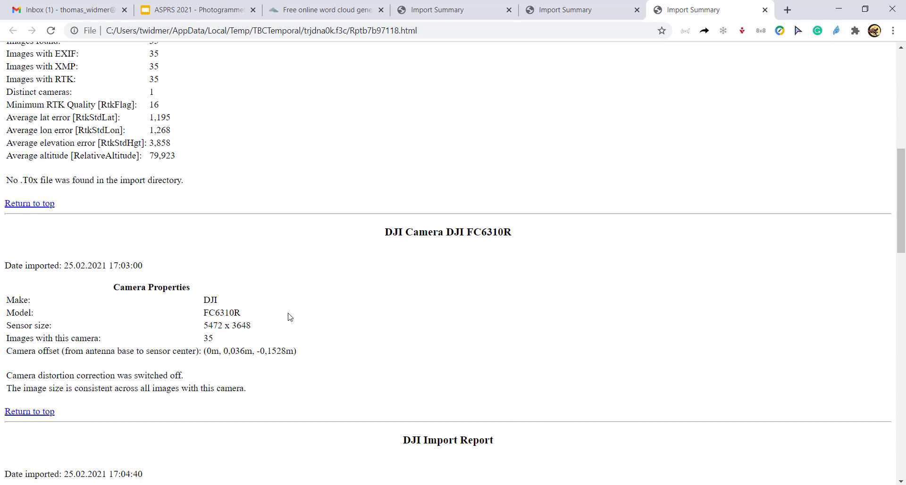
{"action": "scroll", "coordinate": [290, 317], "scroll_direction": "down", "scroll_amount": 4}
{"action": "scroll", "coordinate": [290, 317], "scroll_direction": "down", "scroll_amount": 3}
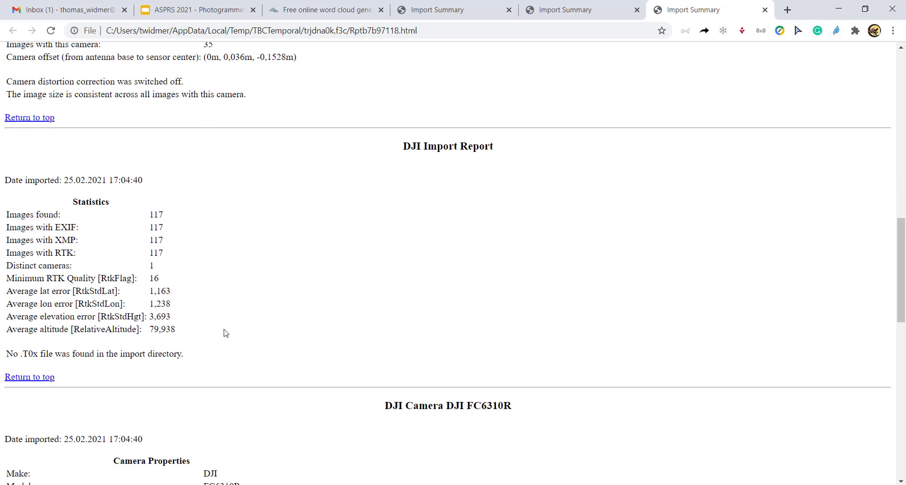
{"action": "scroll", "coordinate": [231, 330], "scroll_direction": "down", "scroll_amount": 3}
{"action": "left_click", "coordinate": [837, 9]}
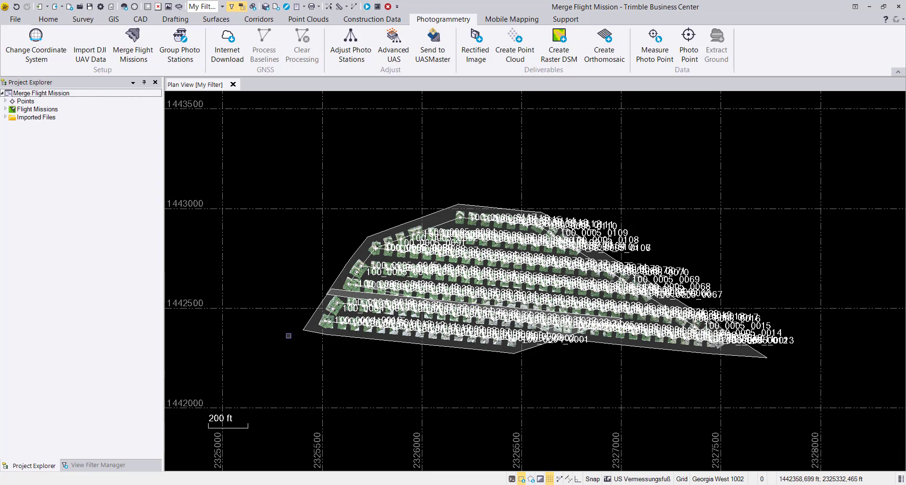
Inspect the overlapping flights in the plan view and expand Flight Missions and Imported Files in the project tree
{"action": "scroll", "coordinate": [414, 352], "scroll_direction": "up", "scroll_amount": 2}
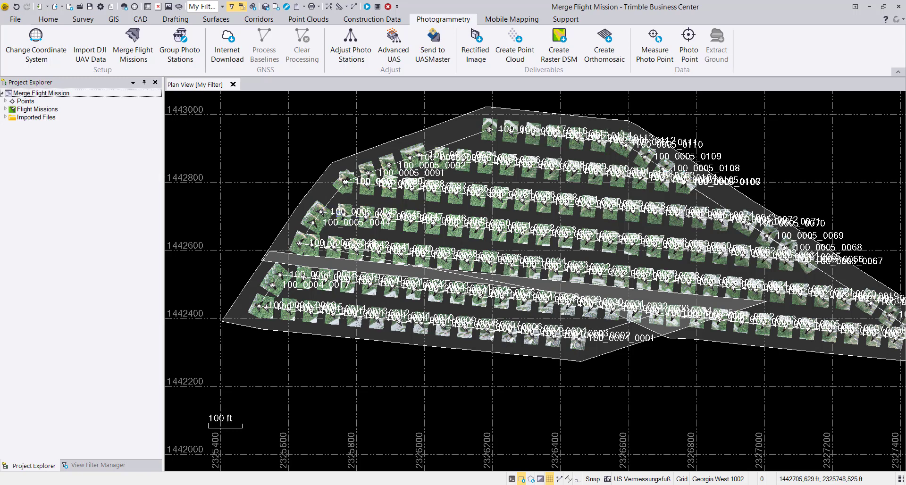
{"action": "mouse_move", "coordinate": [336, 211]}
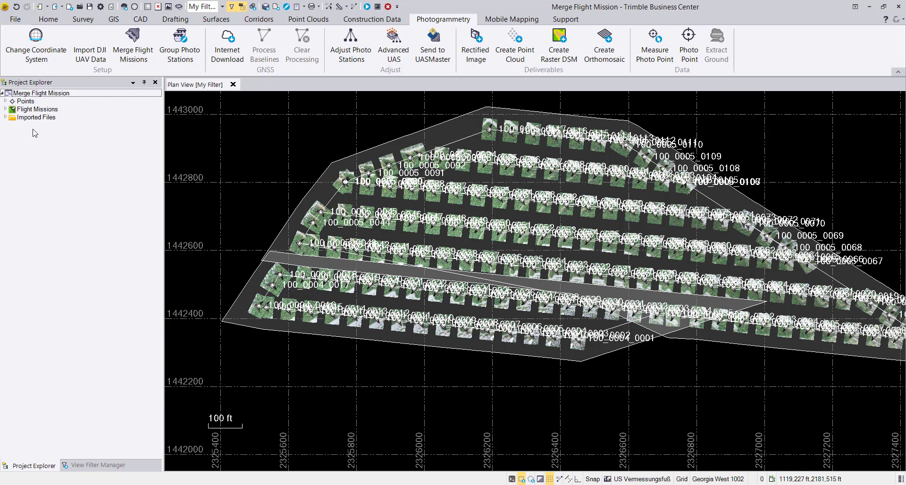
{"action": "left_click", "coordinate": [5, 109]}
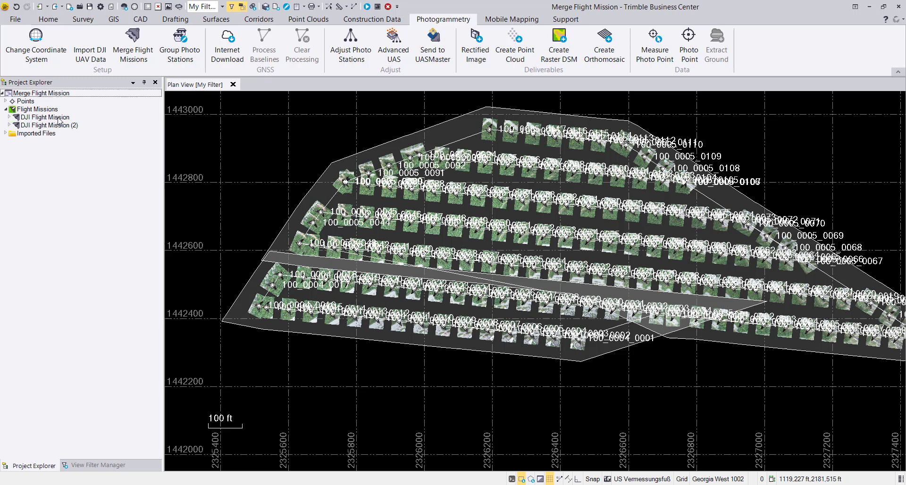
{"action": "left_click", "coordinate": [5, 134]}
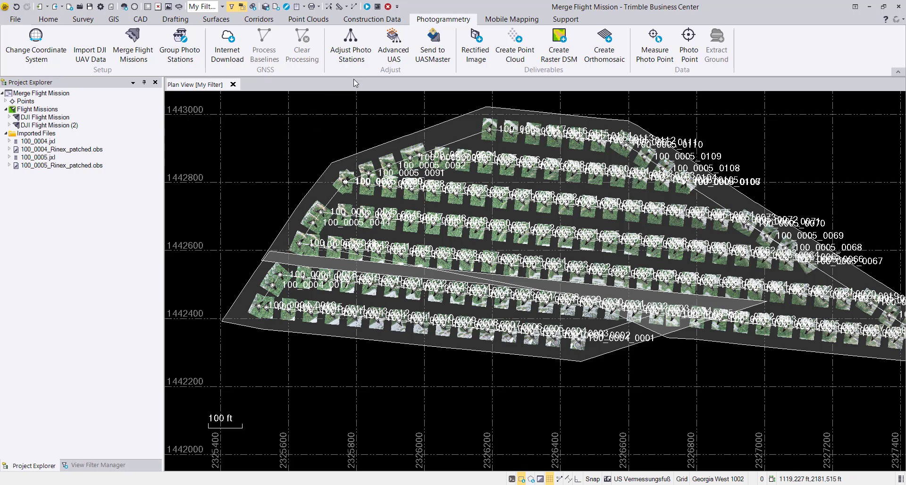
Check which missions can be chosen in Adjust Photo Stations, and close the command without adjusting
{"action": "left_click", "coordinate": [351, 47]}
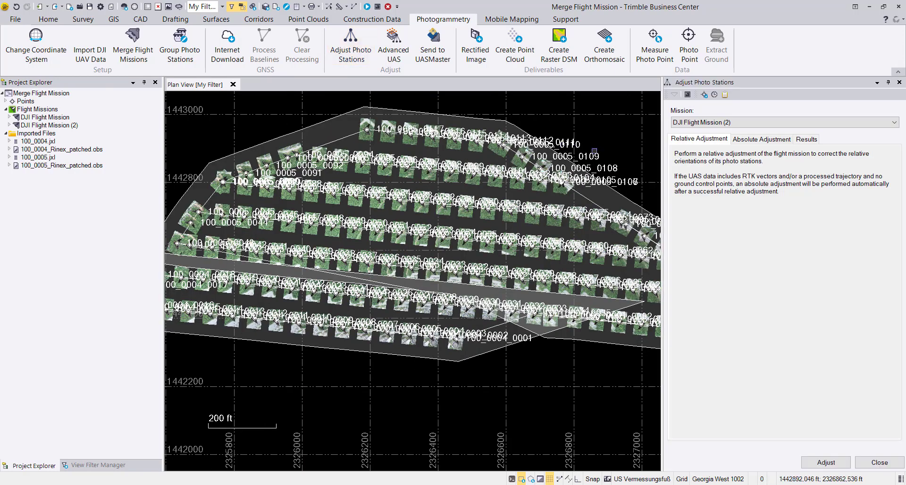
{"action": "left_click", "coordinate": [721, 124]}
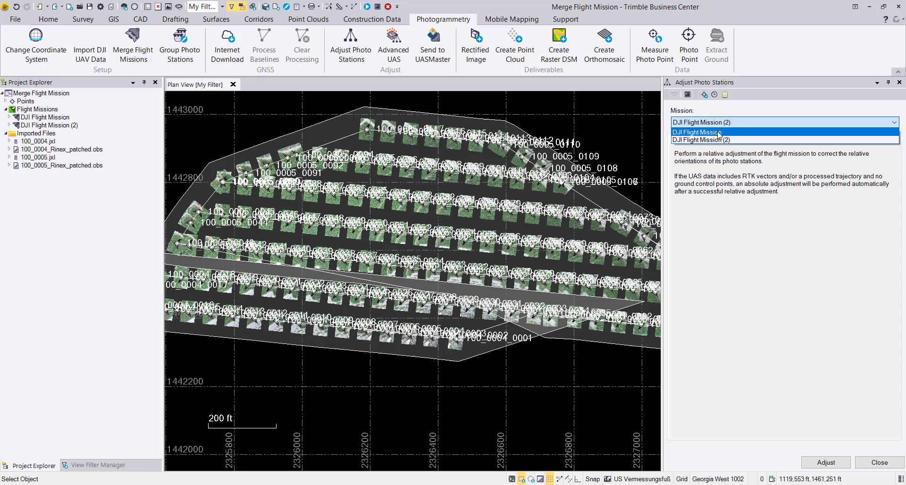
{"action": "left_click", "coordinate": [750, 124]}
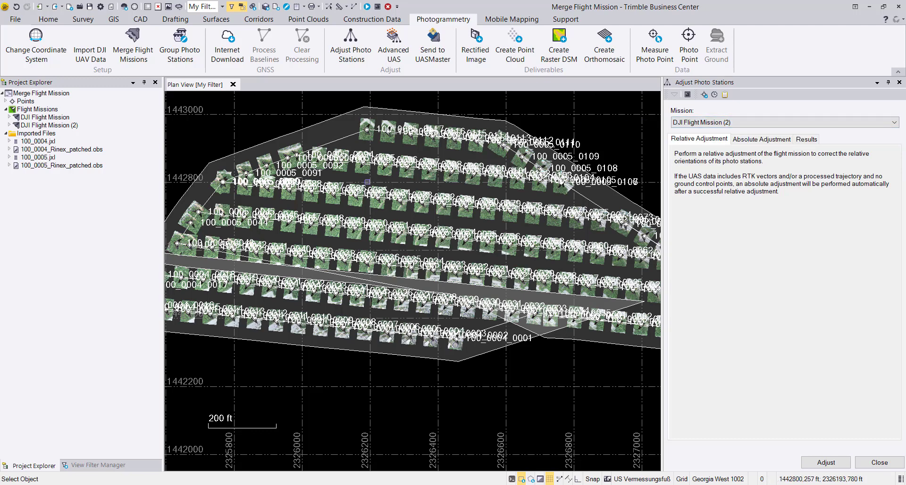
{"action": "left_click", "coordinate": [880, 463]}
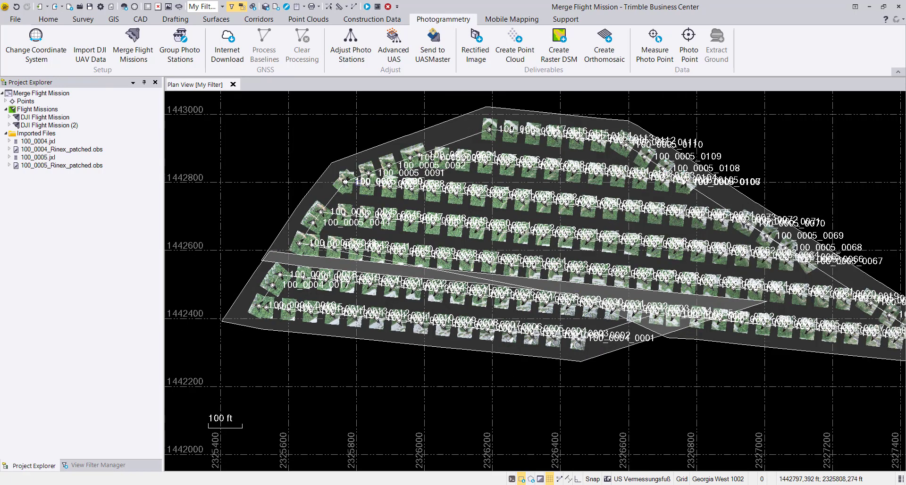
Merge DJI Flight Mission and DJI Flight Mission (2) into one flight mission, and check which blocks it contains
{"action": "left_click", "coordinate": [123, 57]}
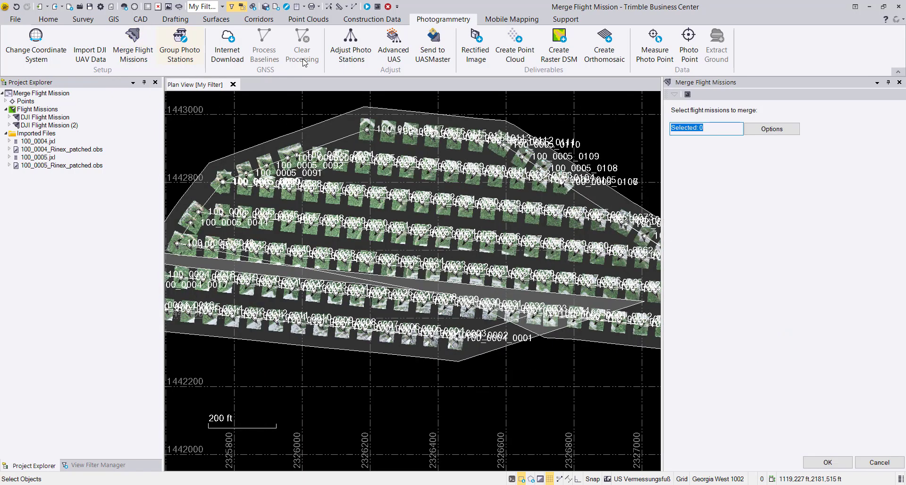
{"action": "left_click", "coordinate": [49, 118]}
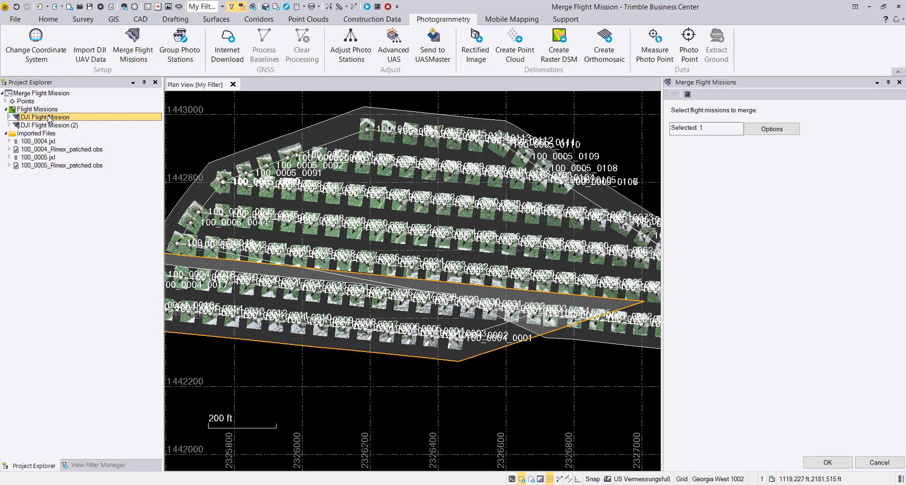
{"action": "left_click", "coordinate": [49, 126], "text": "ctrl"}
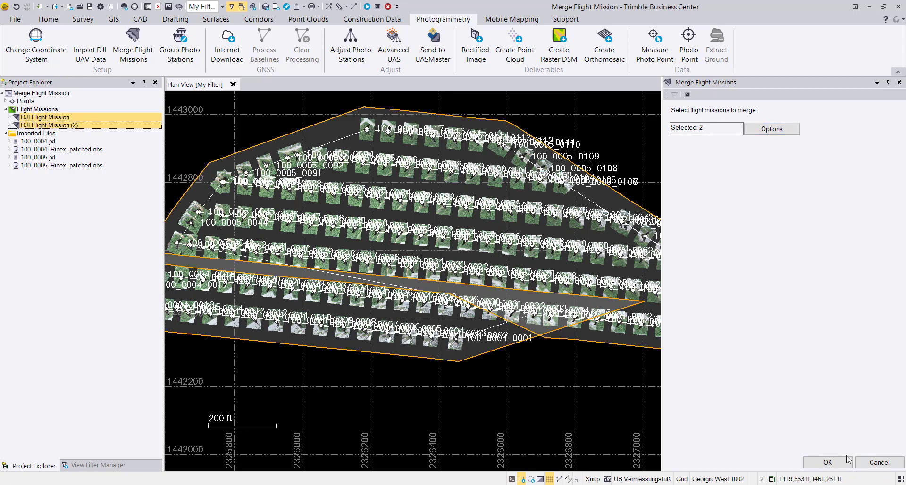
{"action": "left_click", "coordinate": [831, 463]}
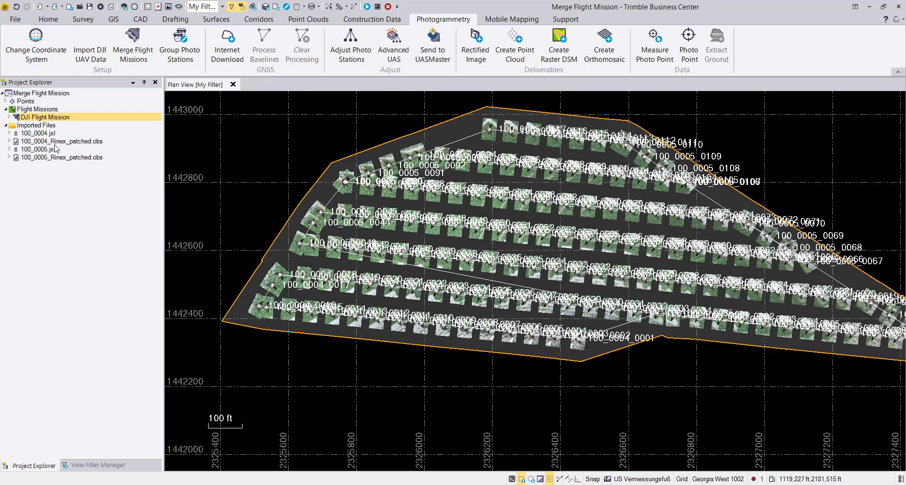
{"action": "left_click", "coordinate": [9, 117]}
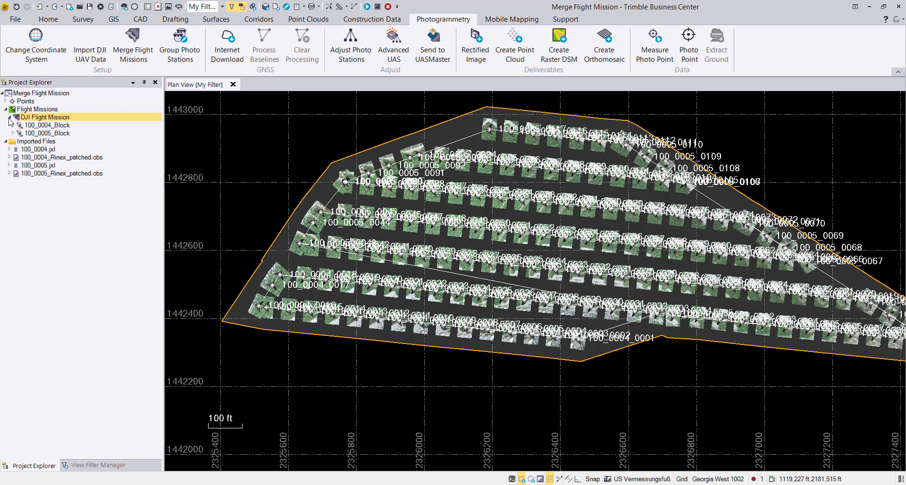
{"action": "left_click", "coordinate": [10, 118]}
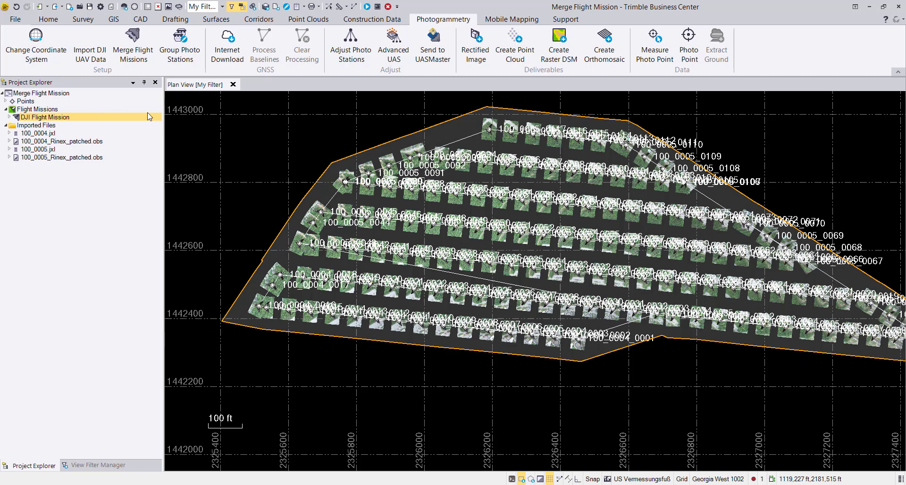
Check that the merged mission can be chosen in Adjust Photo Stations, and close the command without adjusting
{"action": "left_click", "coordinate": [351, 59]}
{"action": "left_click", "coordinate": [706, 123]}
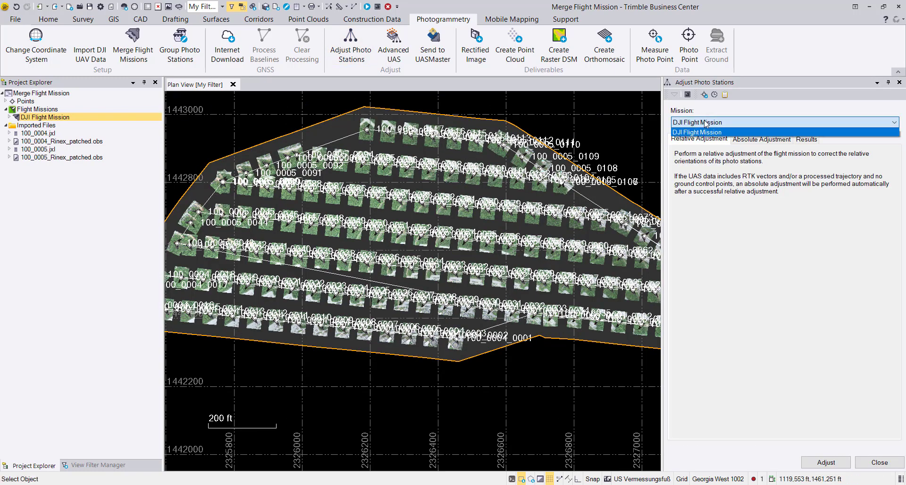
{"action": "left_click", "coordinate": [717, 132]}
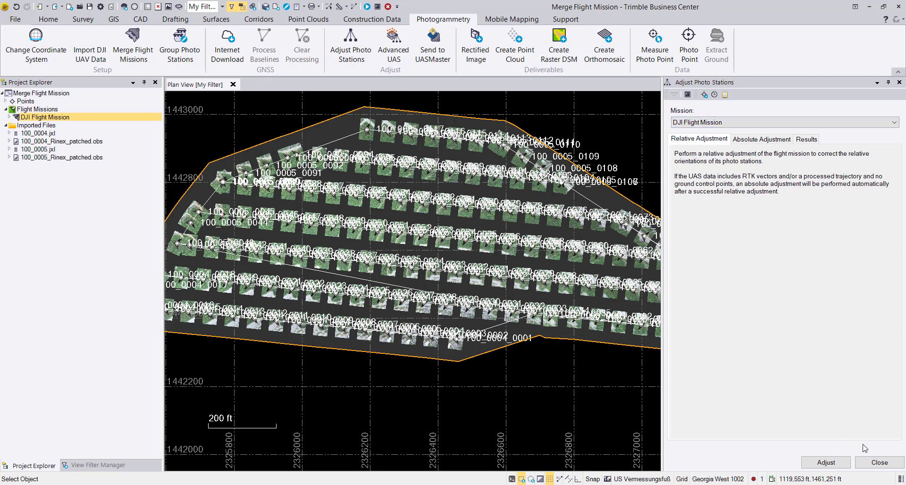
{"action": "left_click", "coordinate": [893, 465]}
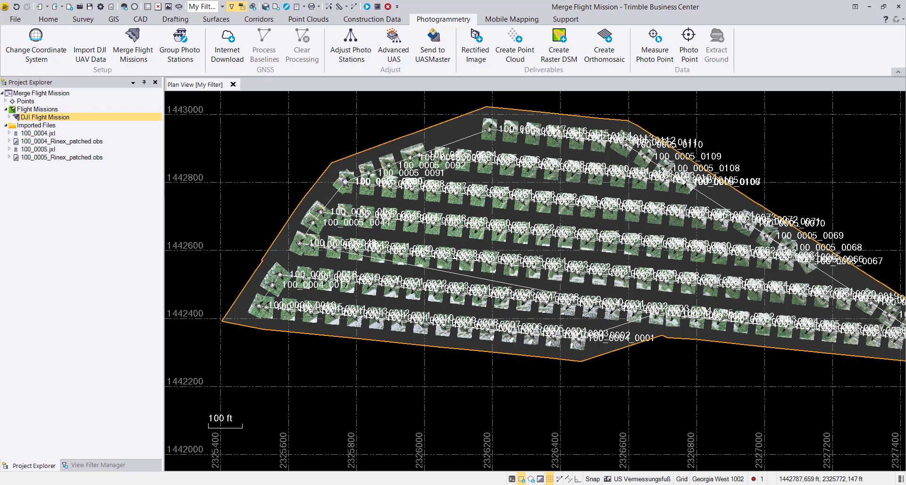
View the Internet Download provider configuration, and automatically download the GABN CORS reference station data for the project time span
{"action": "left_click", "coordinate": [235, 53]}
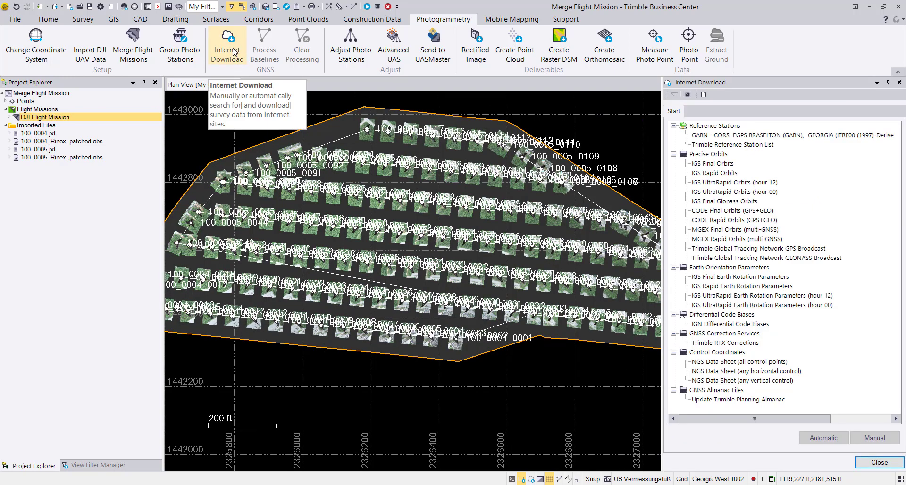
{"action": "left_click", "coordinate": [771, 137]}
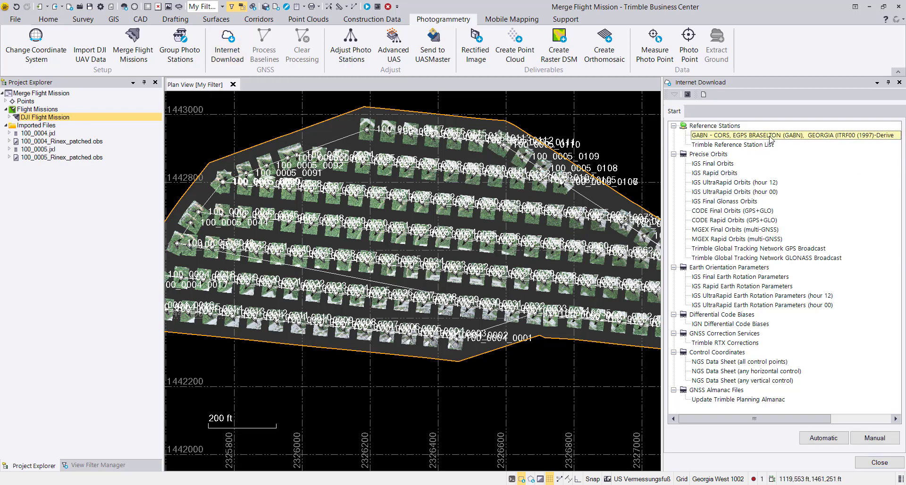
{"action": "left_click", "coordinate": [704, 95]}
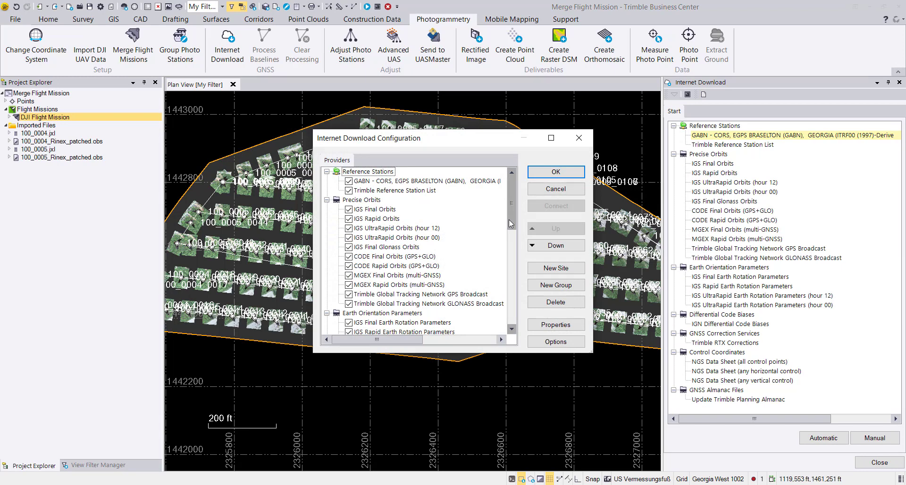
{"action": "left_click", "coordinate": [579, 138]}
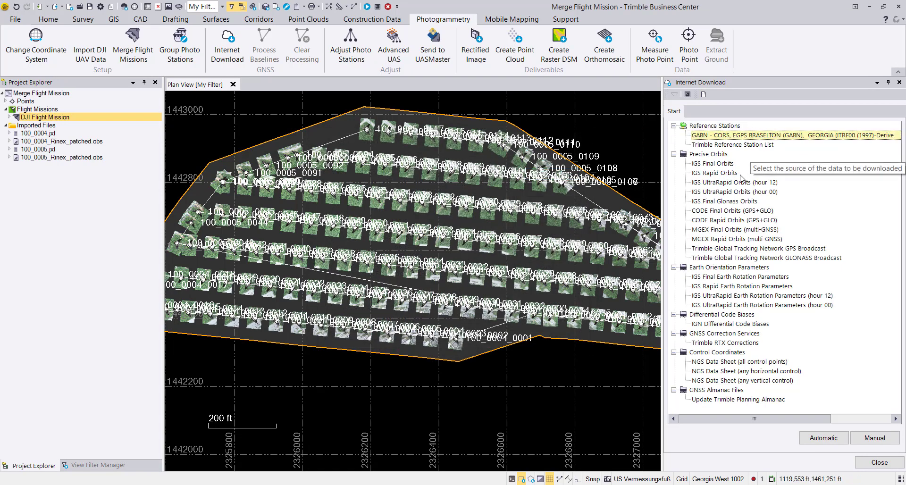
{"action": "left_click", "coordinate": [825, 439]}
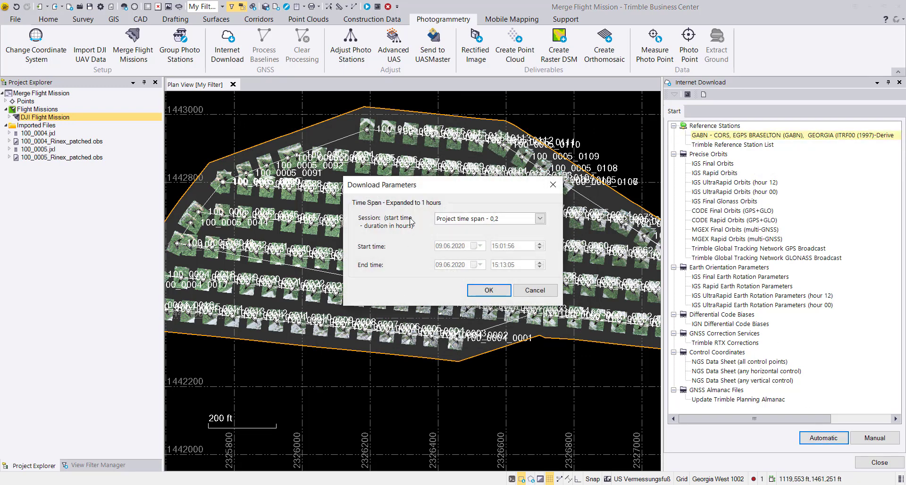
{"action": "left_click", "coordinate": [475, 292]}
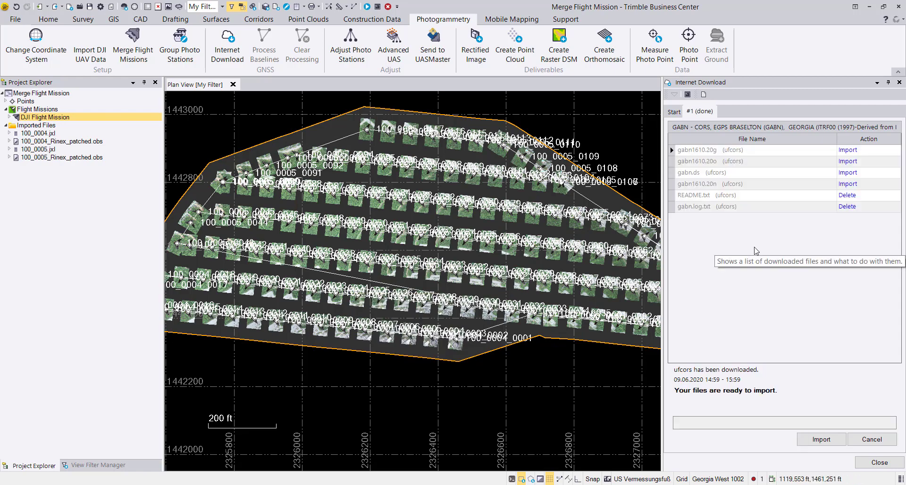
Import the downloaded GABN files, checking the antenna and receiver details before accepting the raw data check-in
{"action": "left_click", "coordinate": [821, 439]}
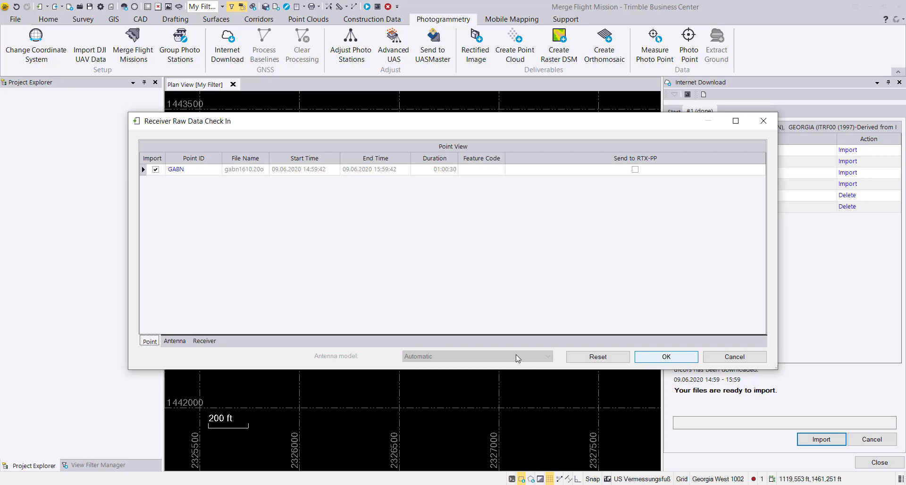
{"action": "left_click", "coordinate": [174, 341]}
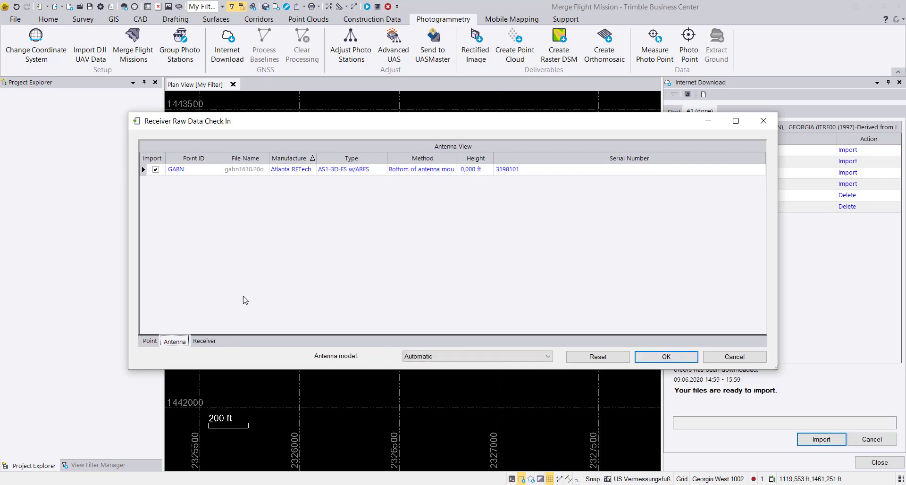
{"action": "left_click", "coordinate": [204, 341]}
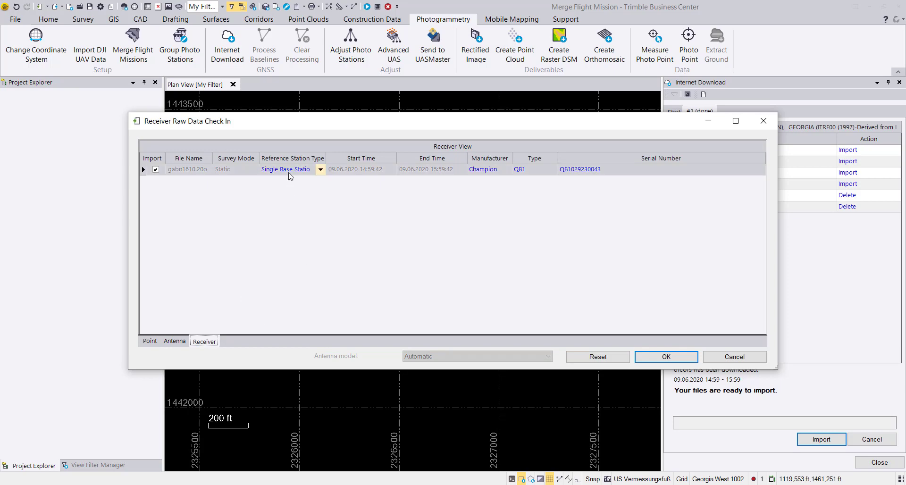
{"action": "left_click", "coordinate": [666, 357]}
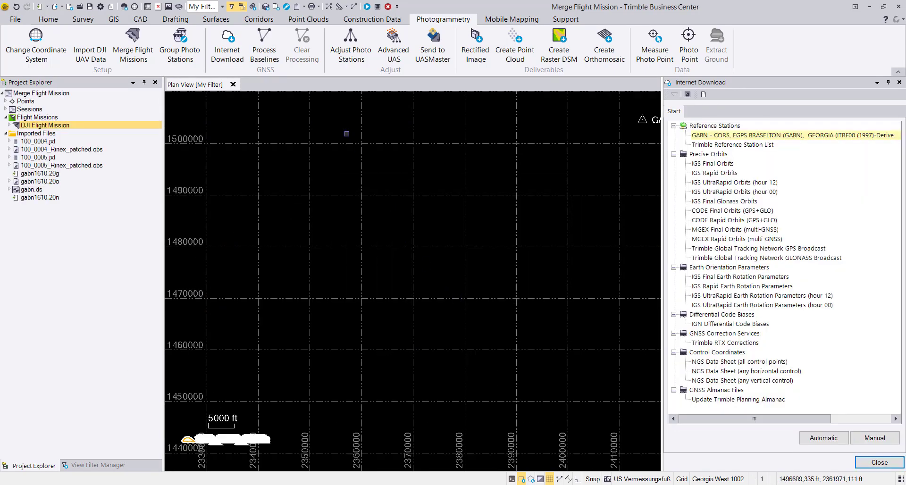
Process the baselines from GABN and review the report's session details for the 15:01:56-15:04:00 observation
{"action": "left_click", "coordinate": [271, 50]}
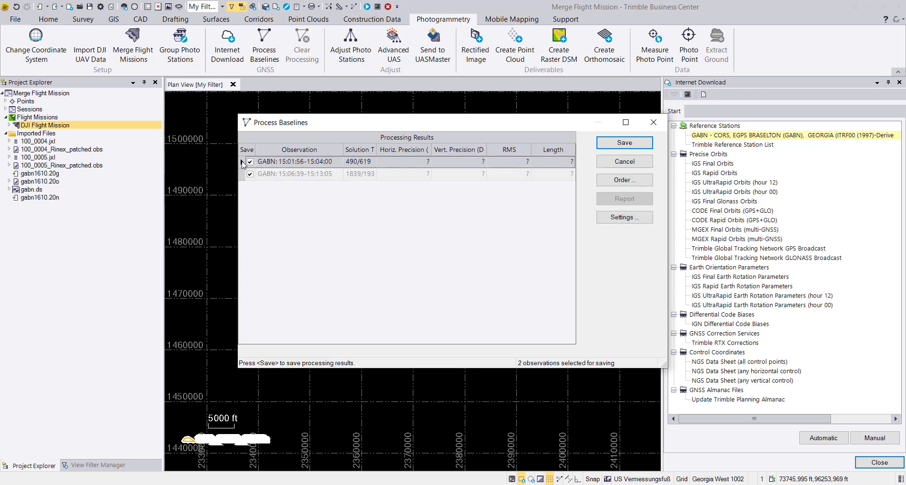
{"action": "left_click", "coordinate": [612, 201]}
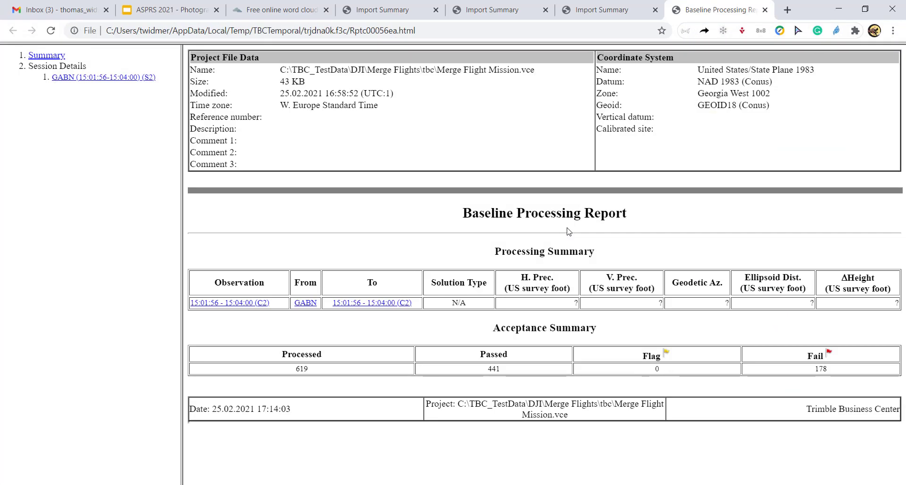
{"action": "left_click", "coordinate": [104, 78]}
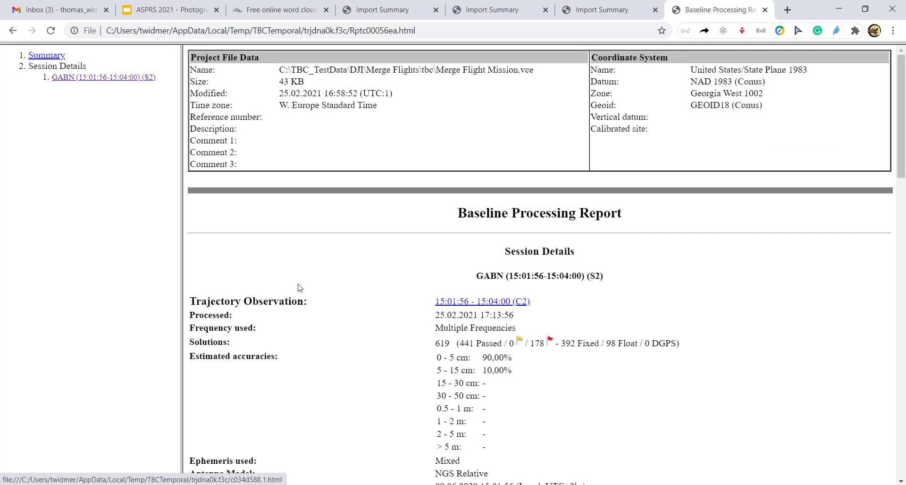
{"action": "left_click", "coordinate": [830, 6]}
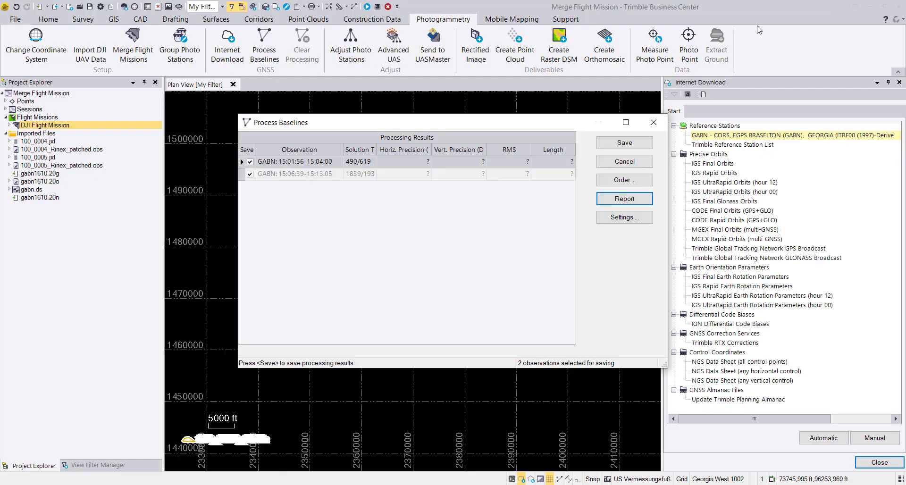
Review the report's session details for the 15:06:39-15:13:05 observation, and save the baseline processing results
{"action": "left_click", "coordinate": [604, 198]}
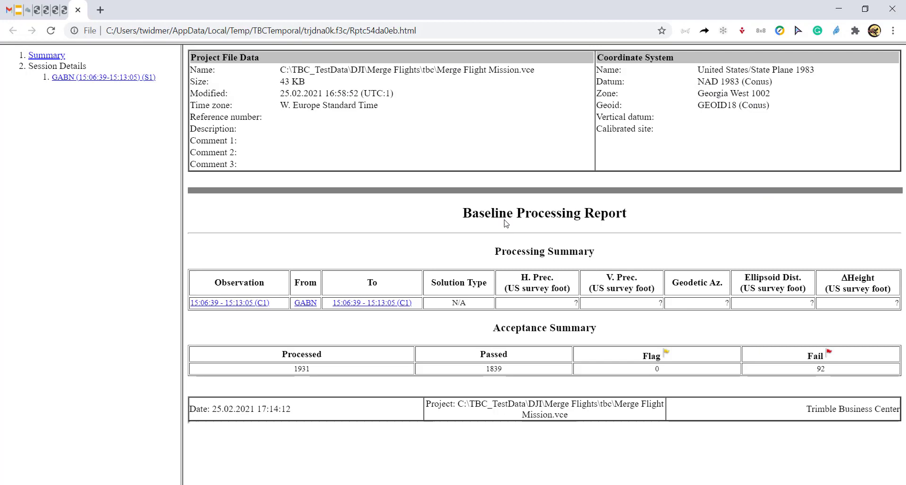
{"action": "left_click", "coordinate": [100, 77]}
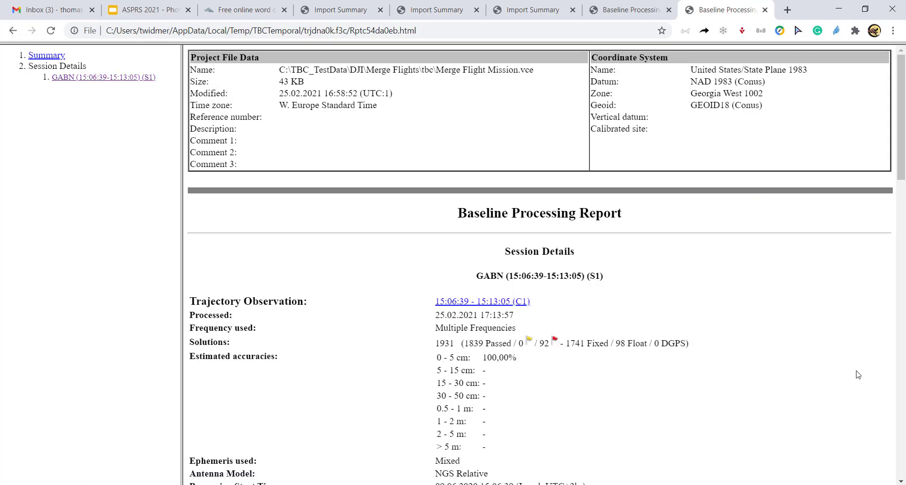
{"action": "left_click", "coordinate": [839, 9]}
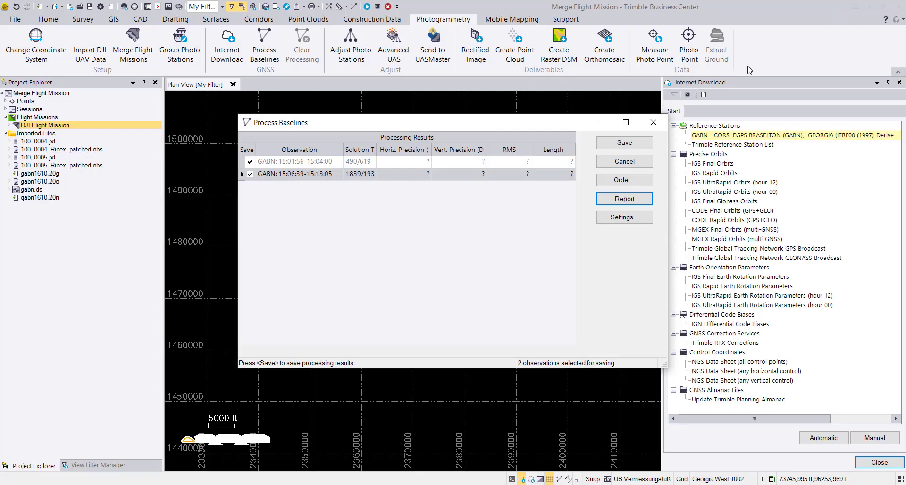
{"action": "left_click", "coordinate": [624, 143]}
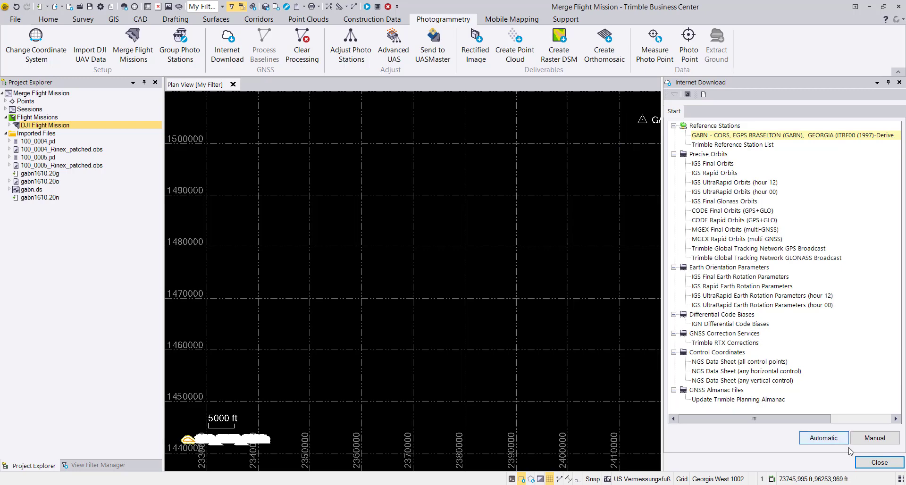
{"action": "left_click", "coordinate": [879, 463]}
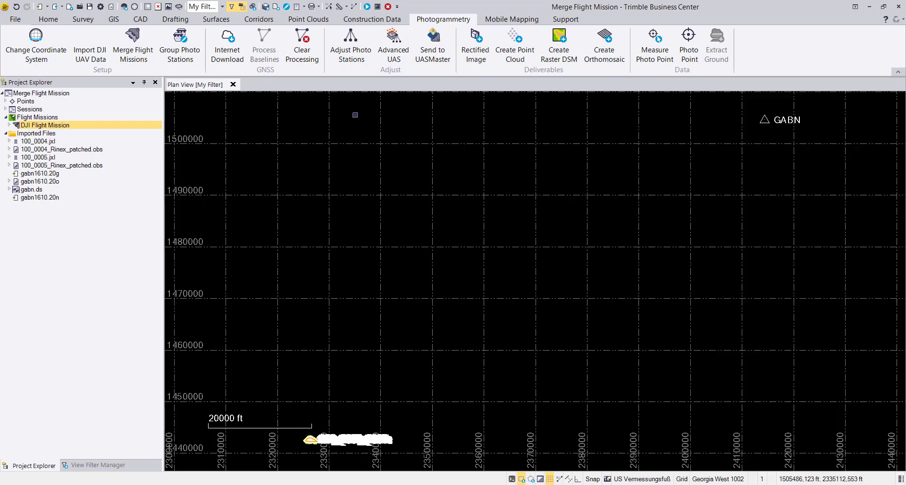
Run the relative adjustment of the photo stations on the merged DJI Flight Mission and apply it
{"action": "left_click", "coordinate": [351, 45]}
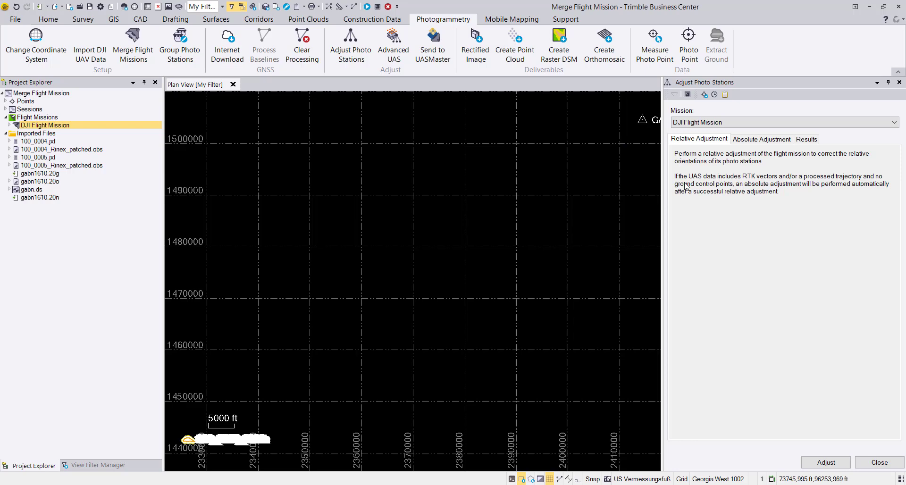
{"action": "left_click", "coordinate": [827, 463]}
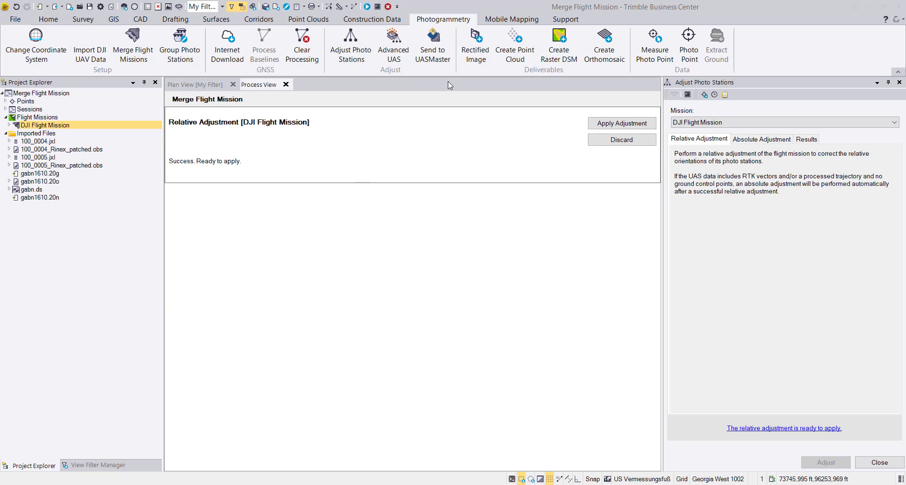
{"action": "left_click", "coordinate": [604, 125]}
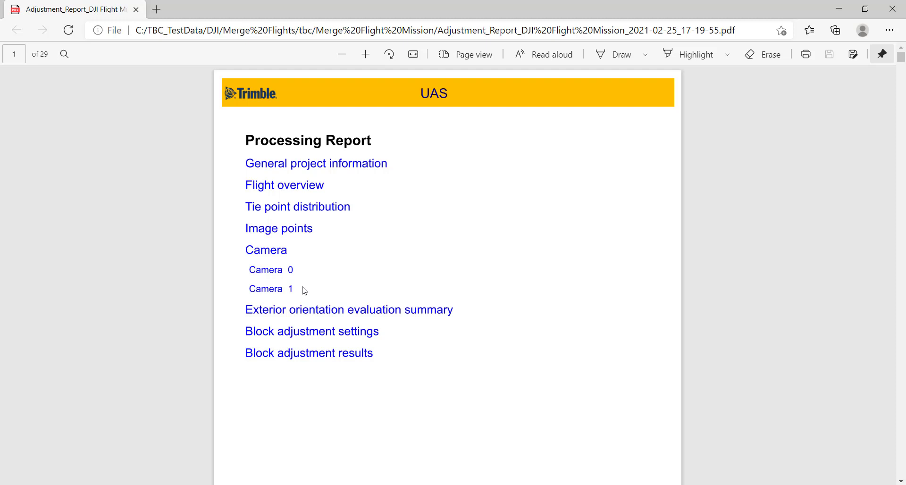
Close the adjustment's processing report, clear the finished adjustment from the Process View, and close that view
{"action": "left_click", "coordinate": [893, 8]}
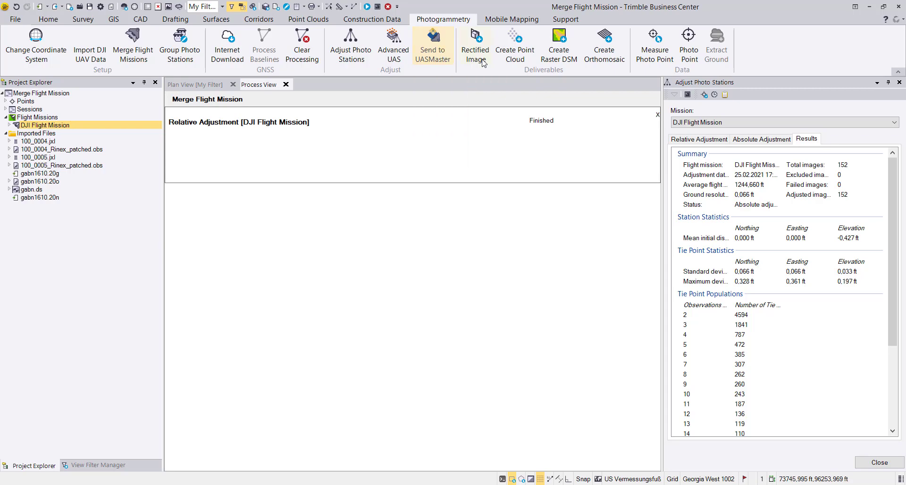
{"action": "left_click", "coordinate": [657, 115]}
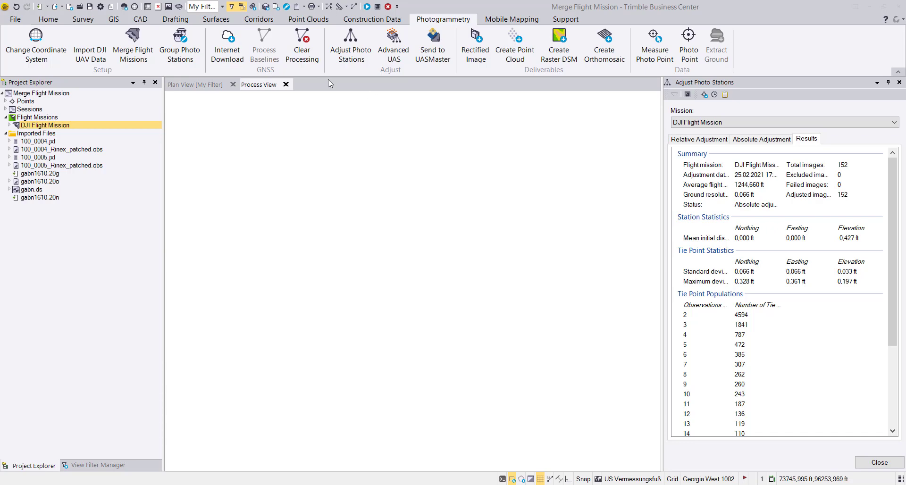
{"action": "left_click", "coordinate": [286, 84]}
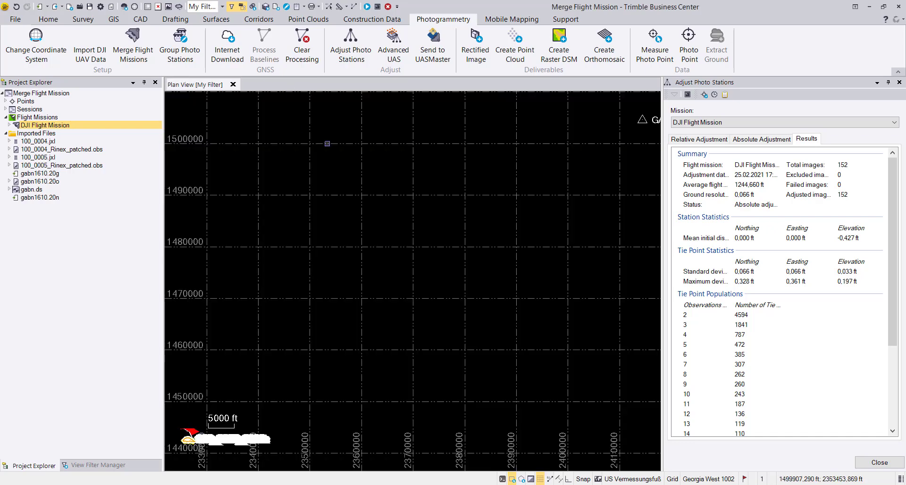